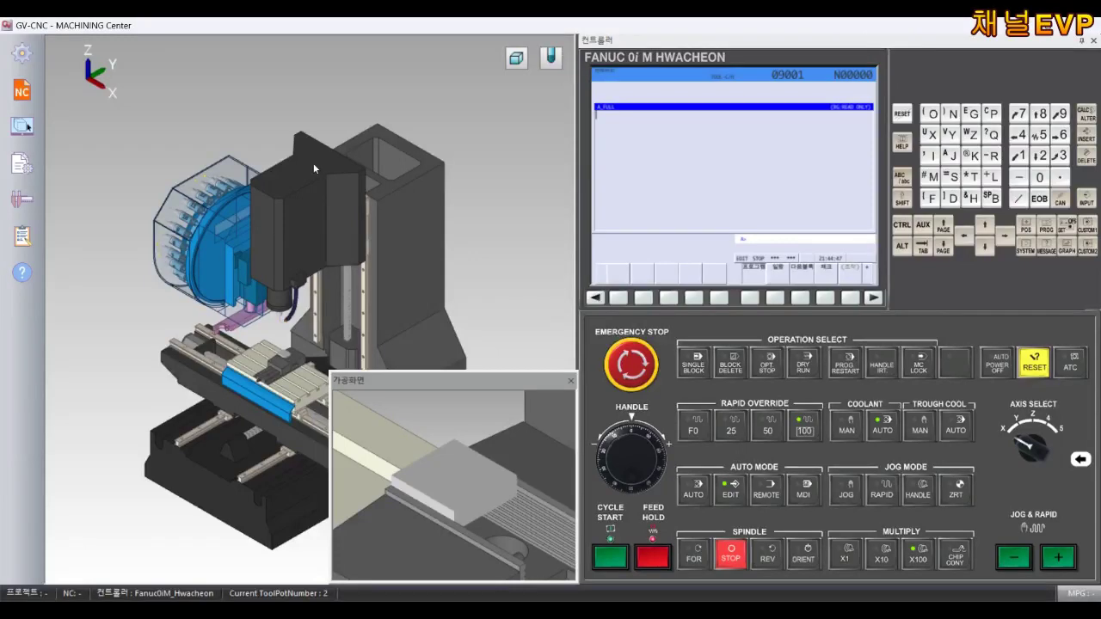
Give tool 1 and tool 2, the ball end mill, new cutting colours in Main Settings.
left_click(15, 61)
left_click(78, 58)
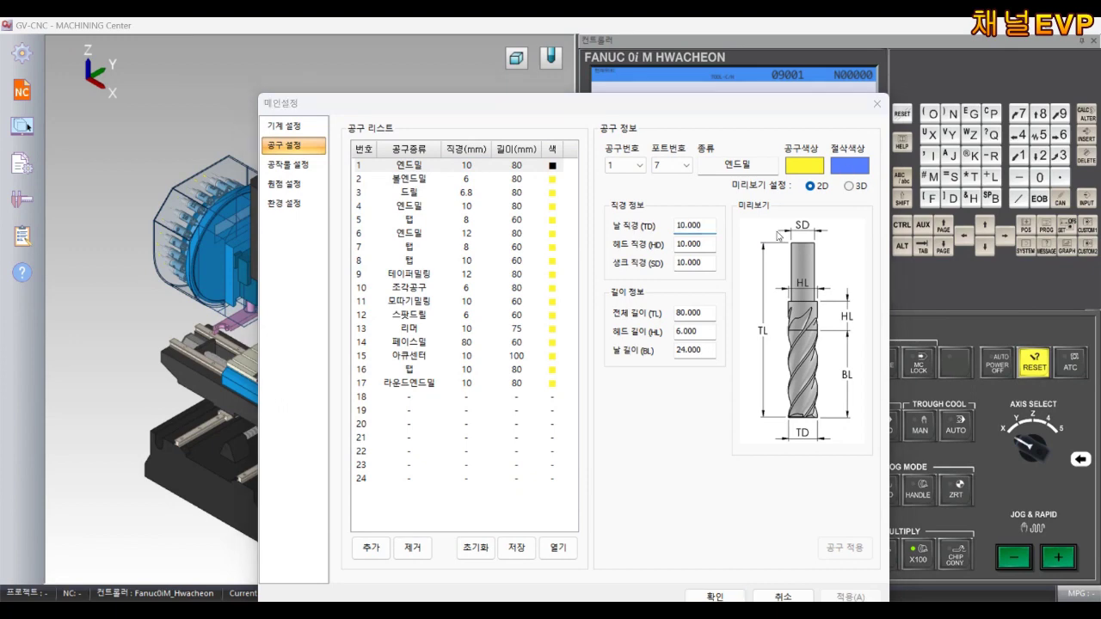
left_click(805, 165)
left_click(698, 264)
left_click(513, 182)
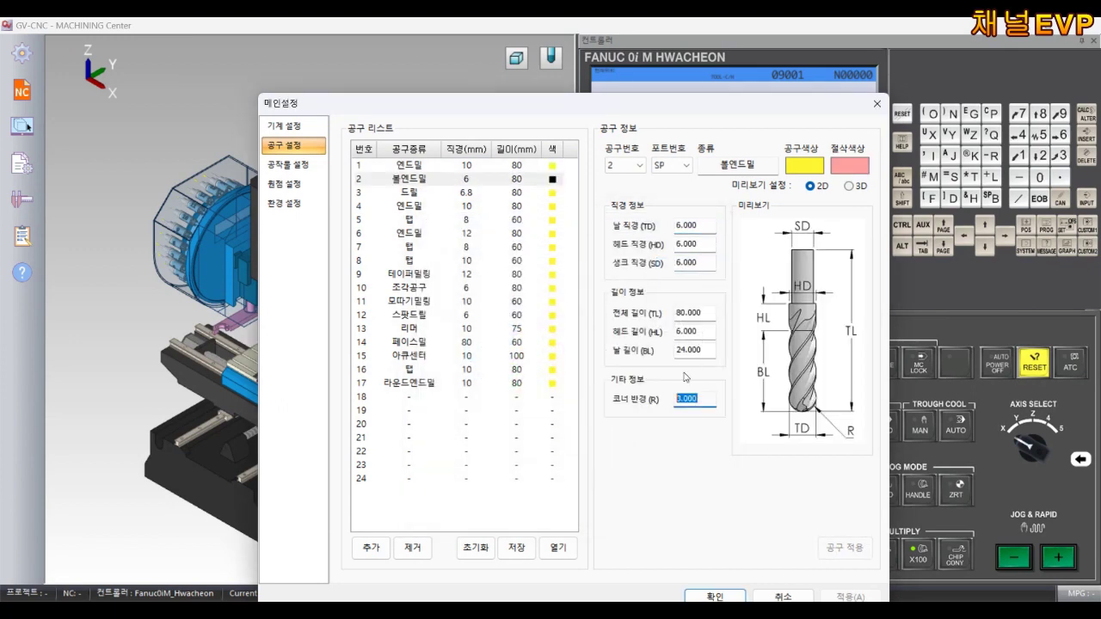
left_click(850, 165)
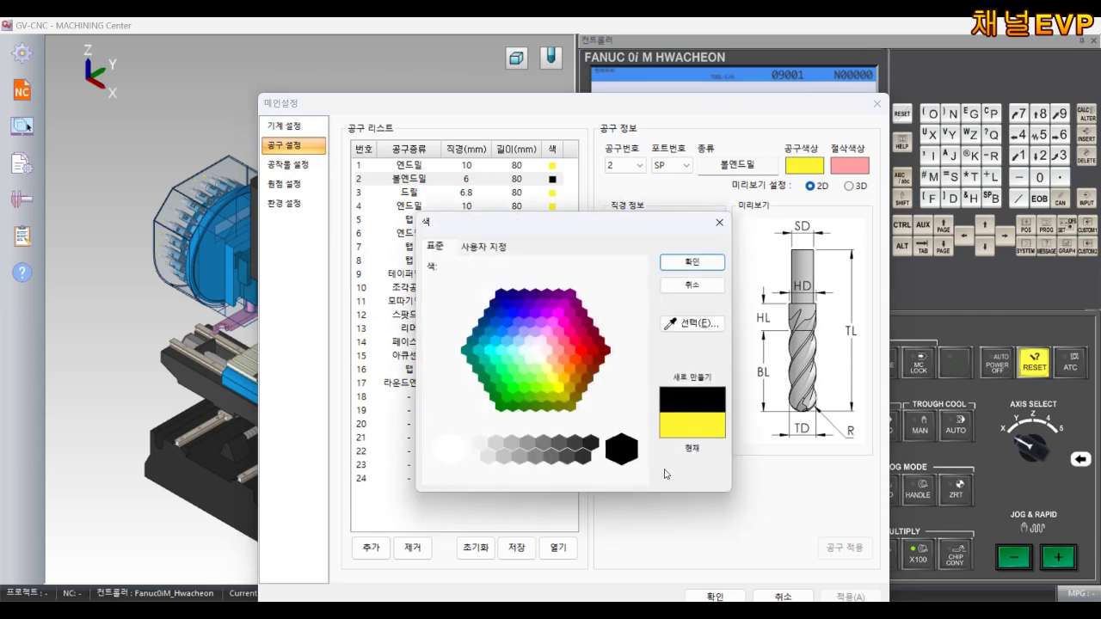
left_click(706, 263)
Set the box stock to 70×70×28 mm and create it in the vise.
left_click(297, 164)
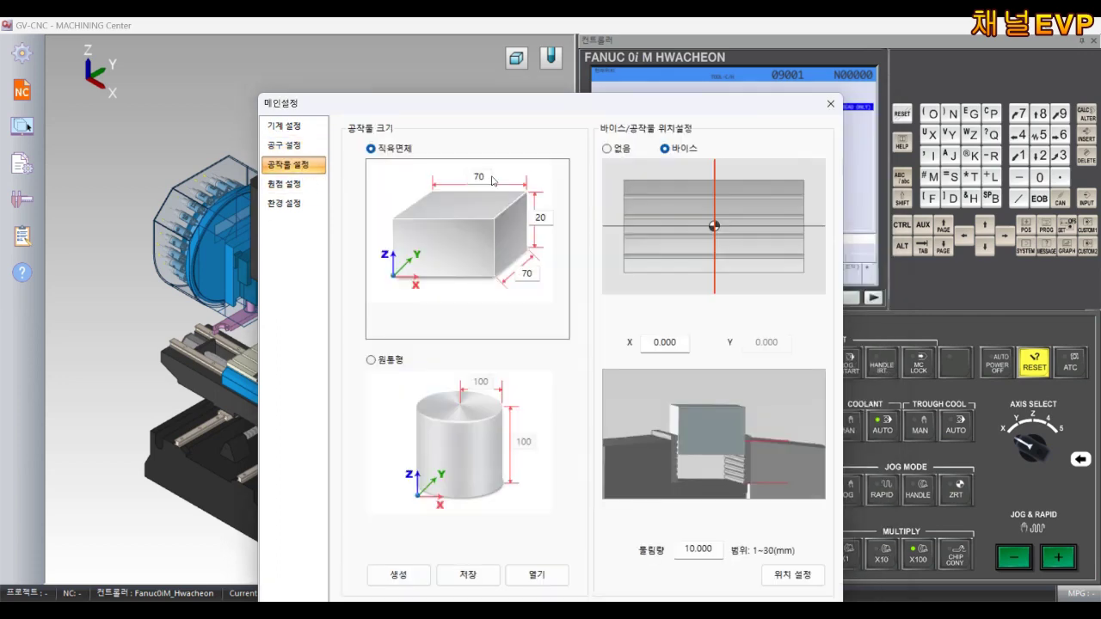
left_click_drag(519, 113, 719, 91)
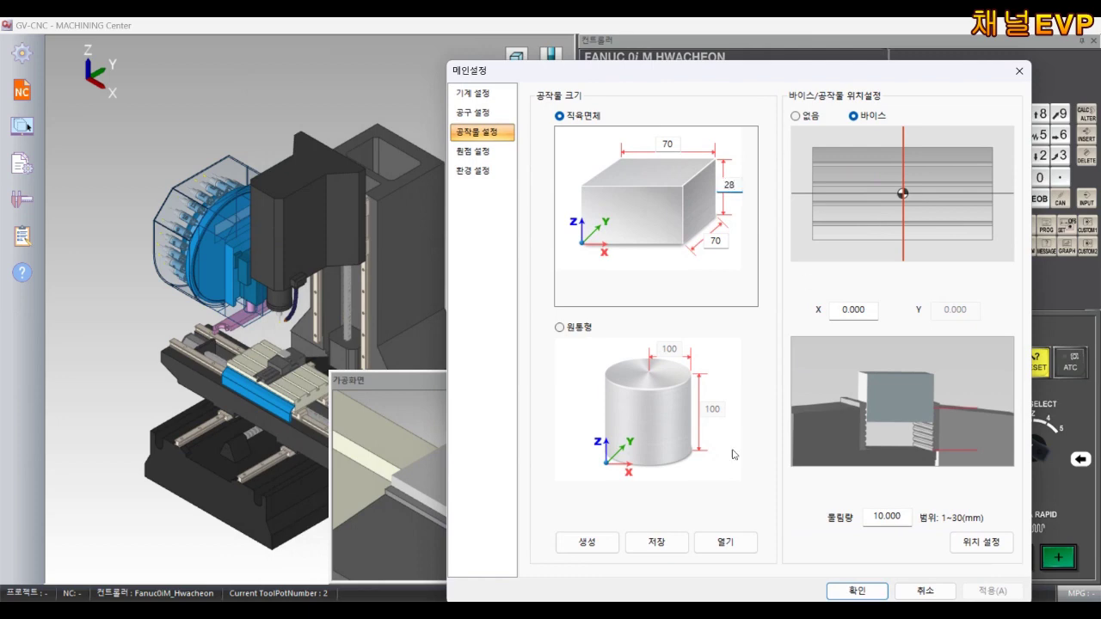
left_click(595, 543)
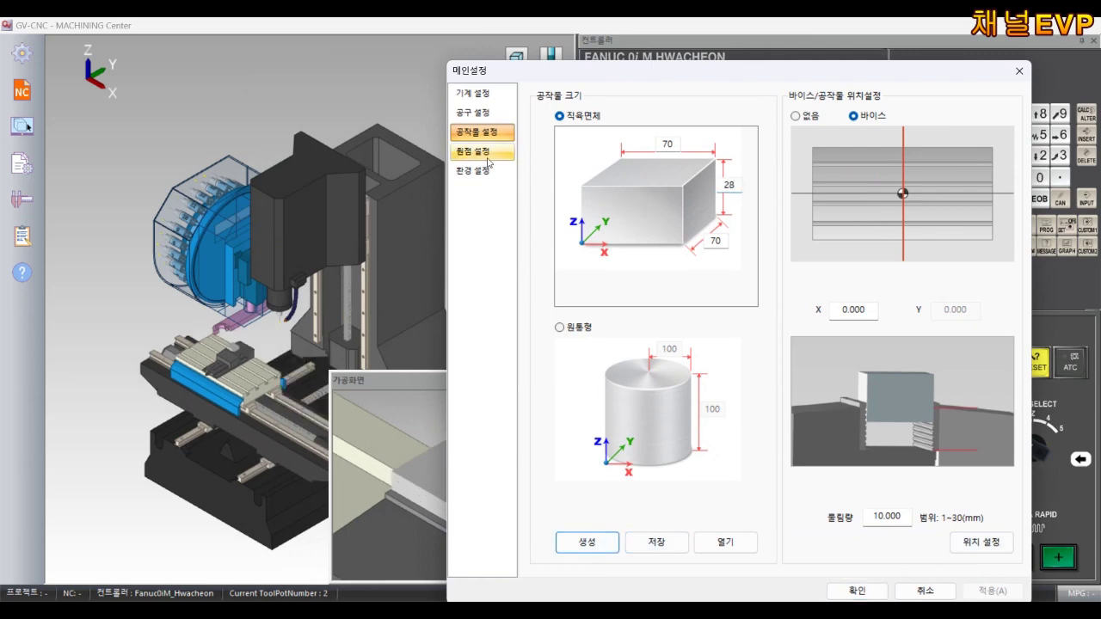
Make the block's top corner the G54 work origin, then frame the spindle and vise.
left_click(485, 153)
left_click(575, 188)
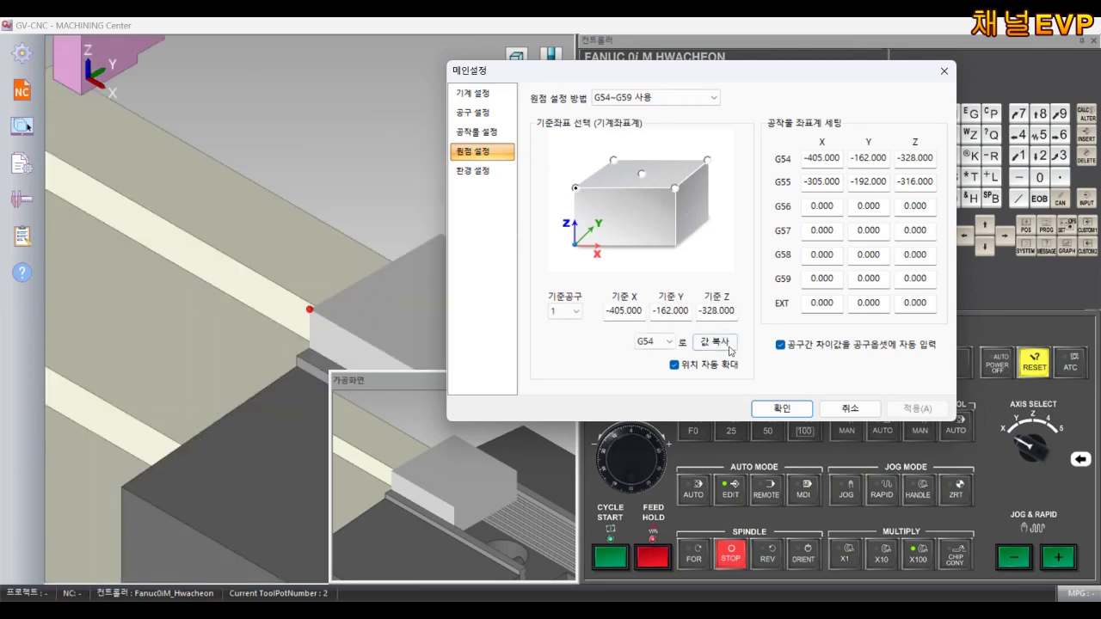
key("Return")
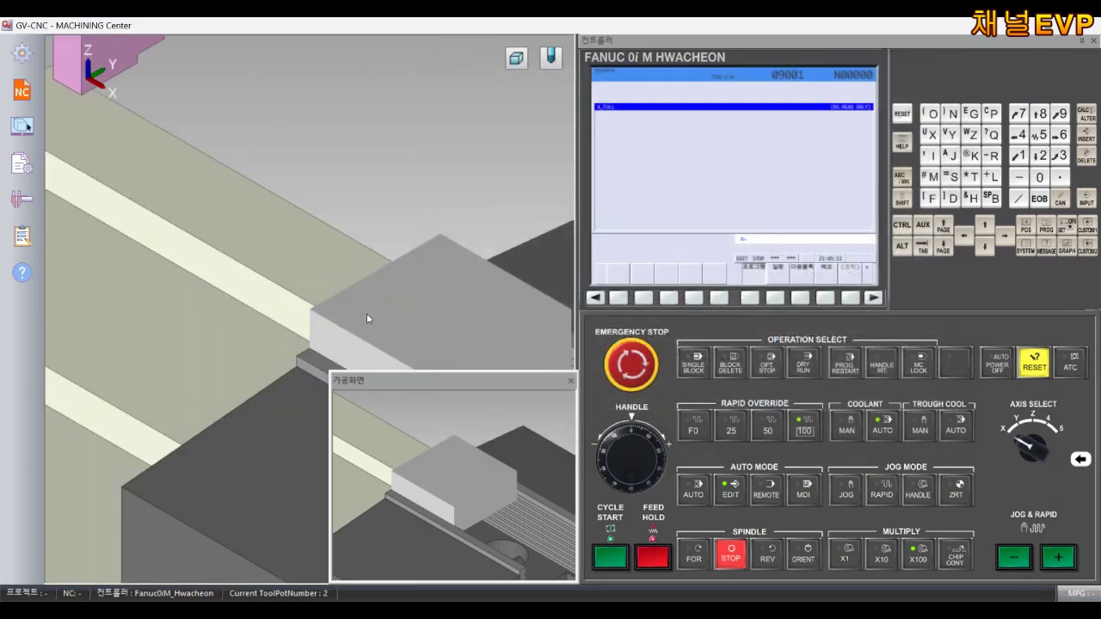
scroll(404, 302, "down", 1)
scroll(439, 283, "down", 1)
scroll(443, 283, "down", 1)
mouse_move(448, 283)
middle_mouse_down()
mouse_move(284, 283)
mouse_move(335, 289)
middle_mouse_up()
left_click(35, 100)
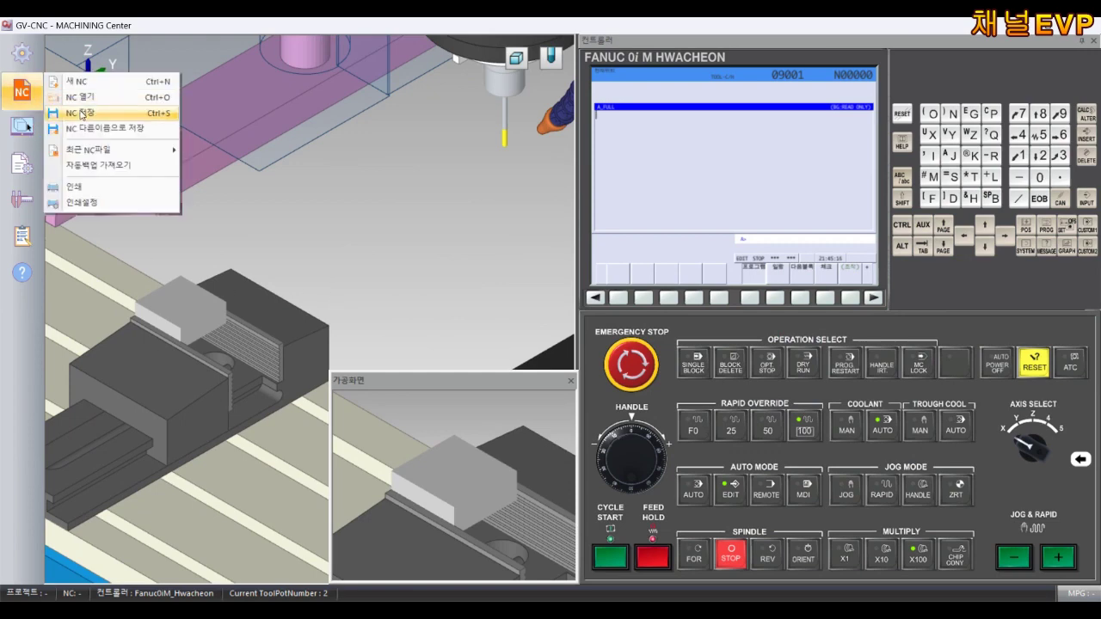
Load the A-14.NC program and show its coordinates and listing on the CHECK screen.
left_click(142, 105)
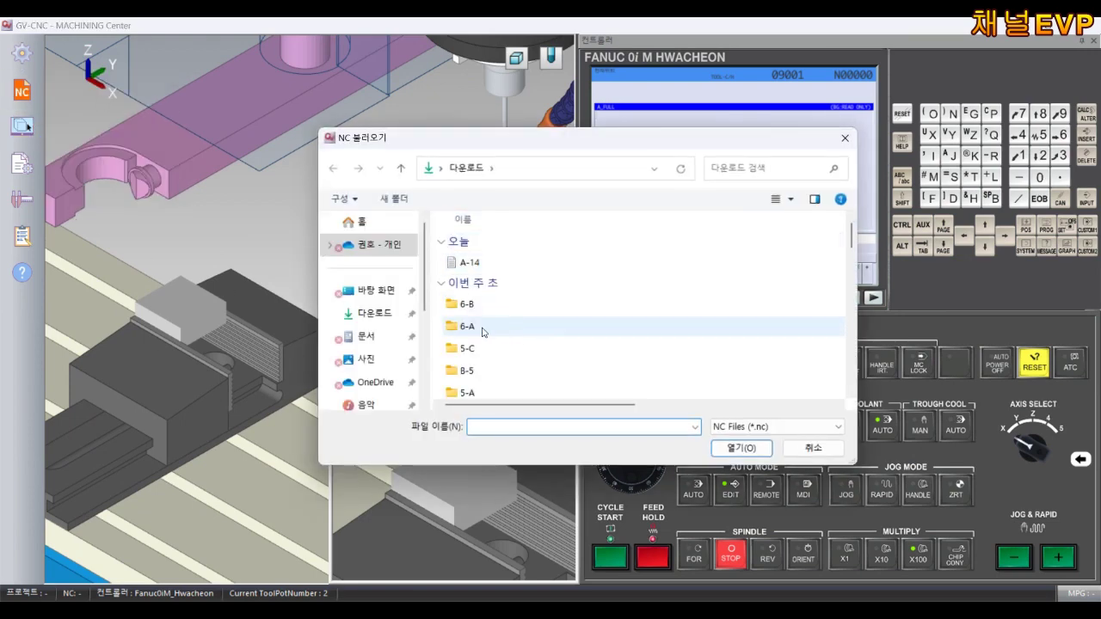
double_click(482, 265)
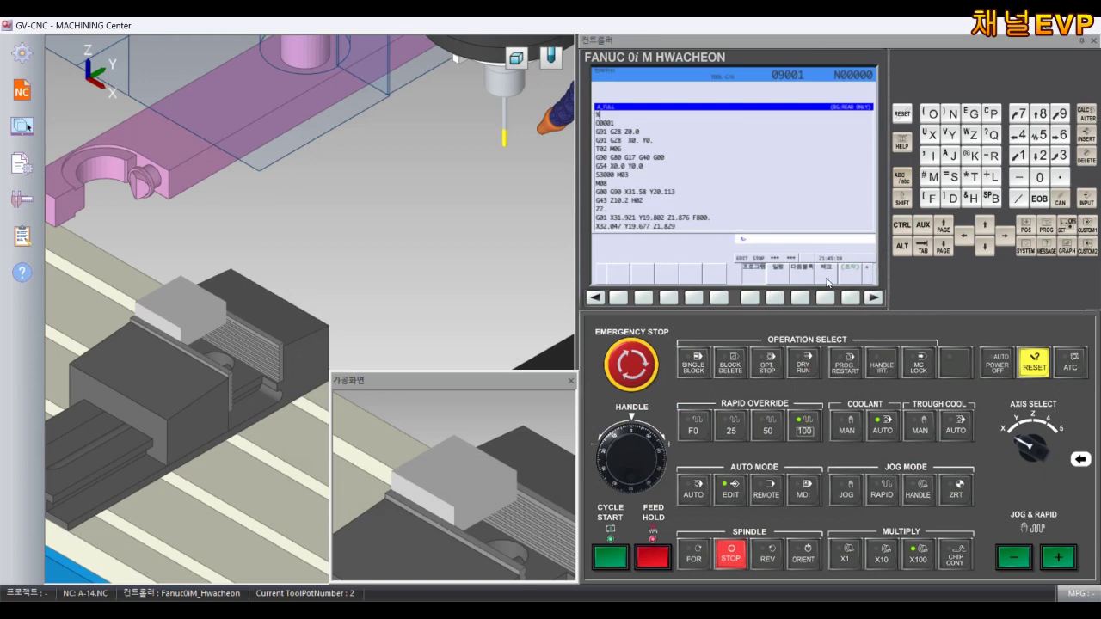
left_click(825, 297)
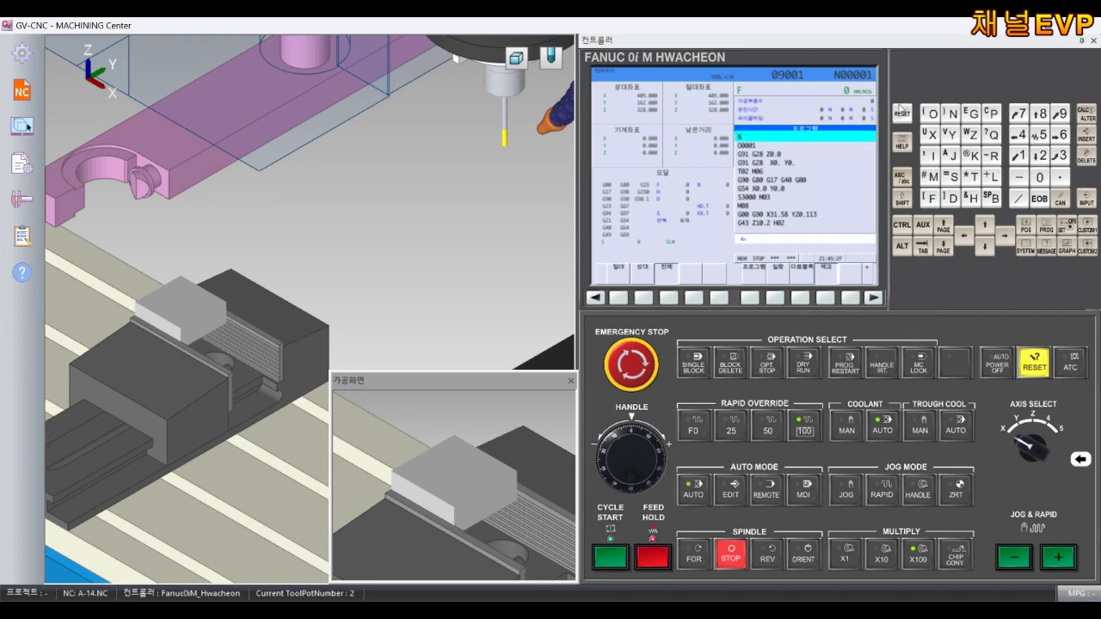
left_click(619, 564)
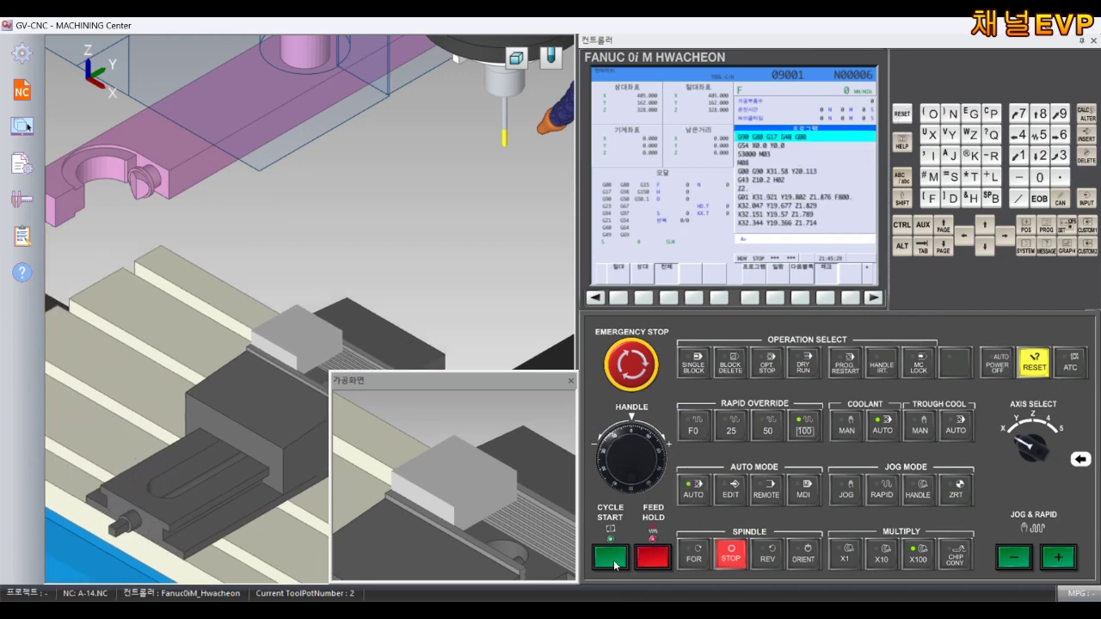
Zoom in and orbit the 3D view around the ball end mill cutting the block.
scroll(382, 336, "up", 2)
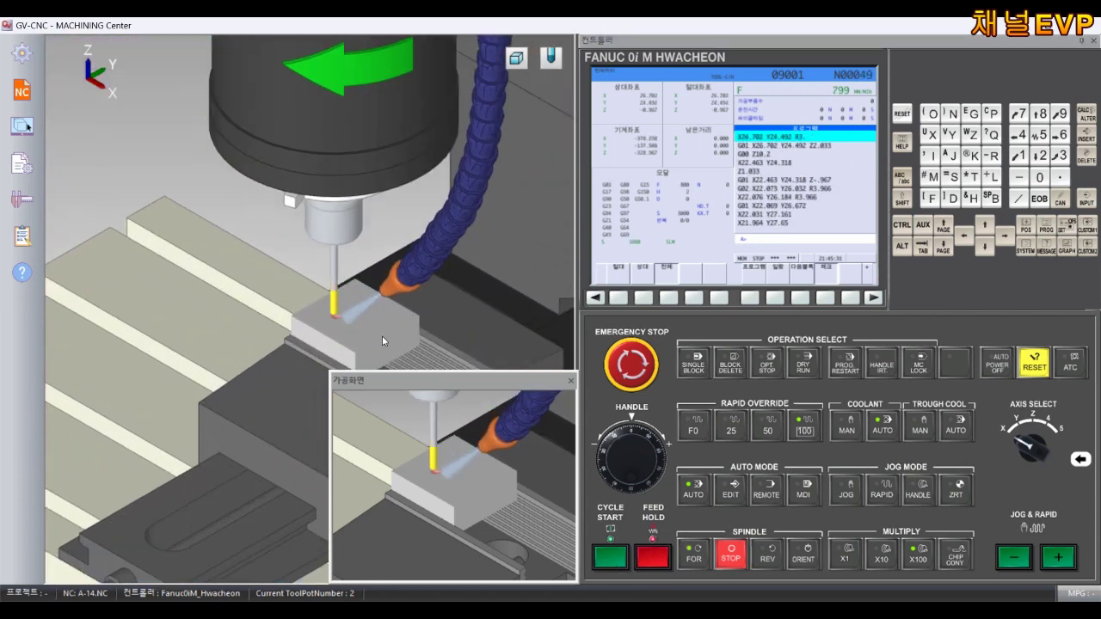
scroll(393, 327, "up", 2)
scroll(361, 302, "up", 2)
scroll(336, 275, "up", 2)
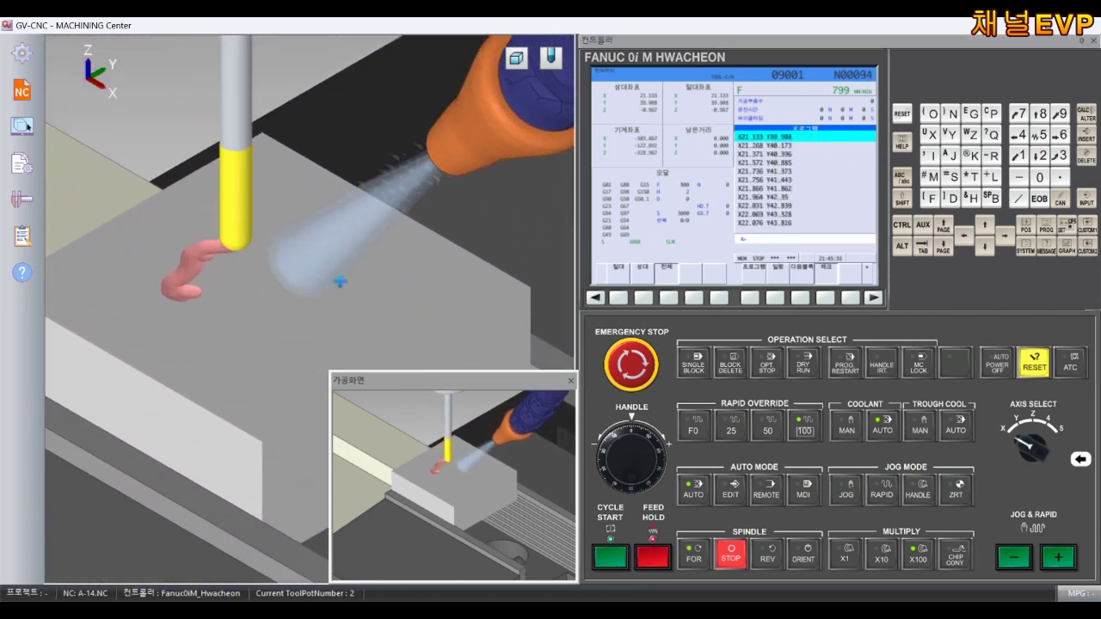
scroll(295, 252, "up", 2)
scroll(303, 272, "up", 2)
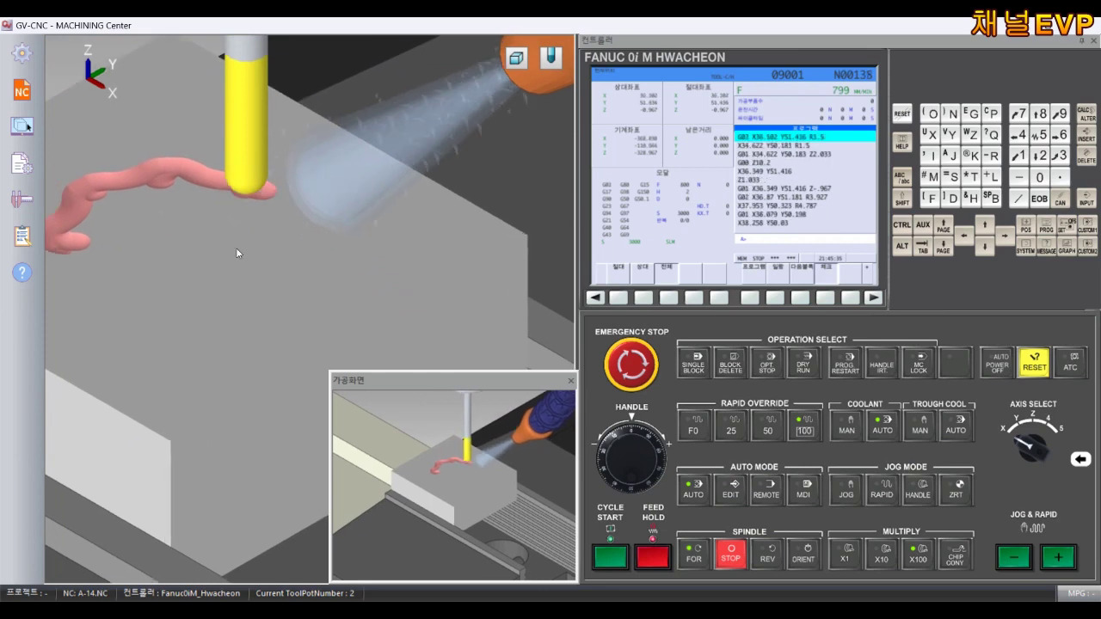
scroll(319, 293, "up", 1)
scroll(323, 315, "up", 2)
scroll(325, 312, "up", 1)
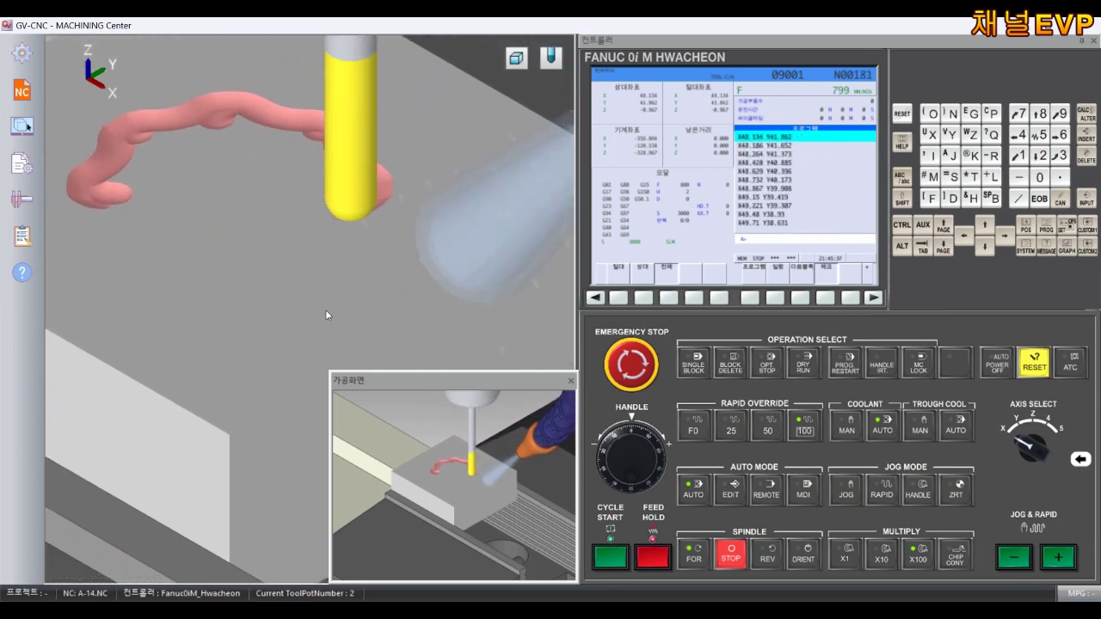
scroll(325, 310, "up", 1)
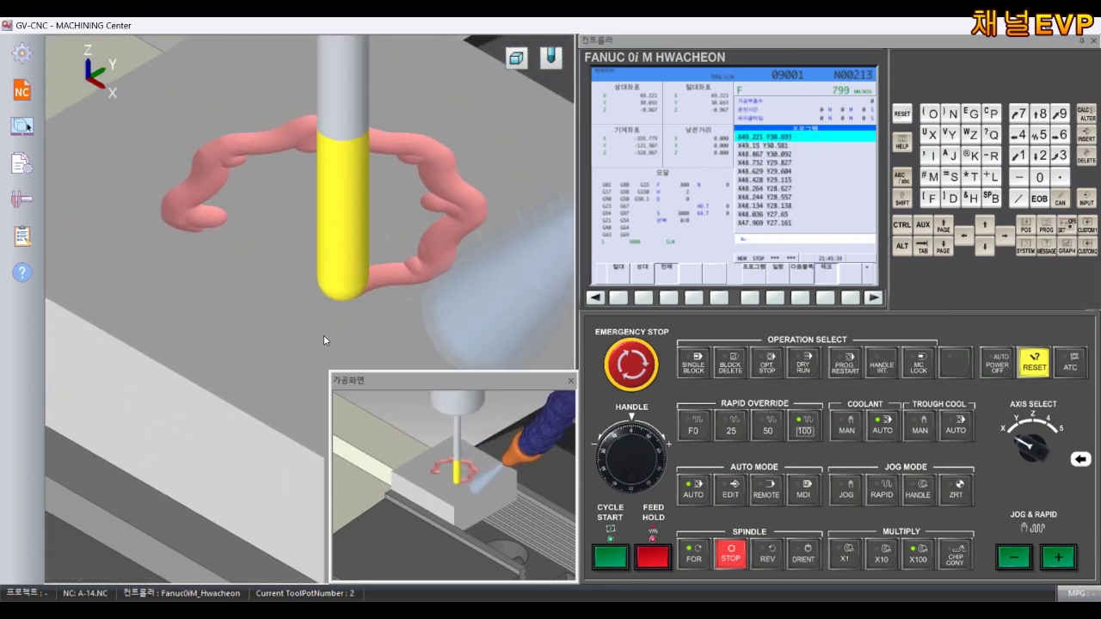
middle_click_drag(326, 309, 571, 349)
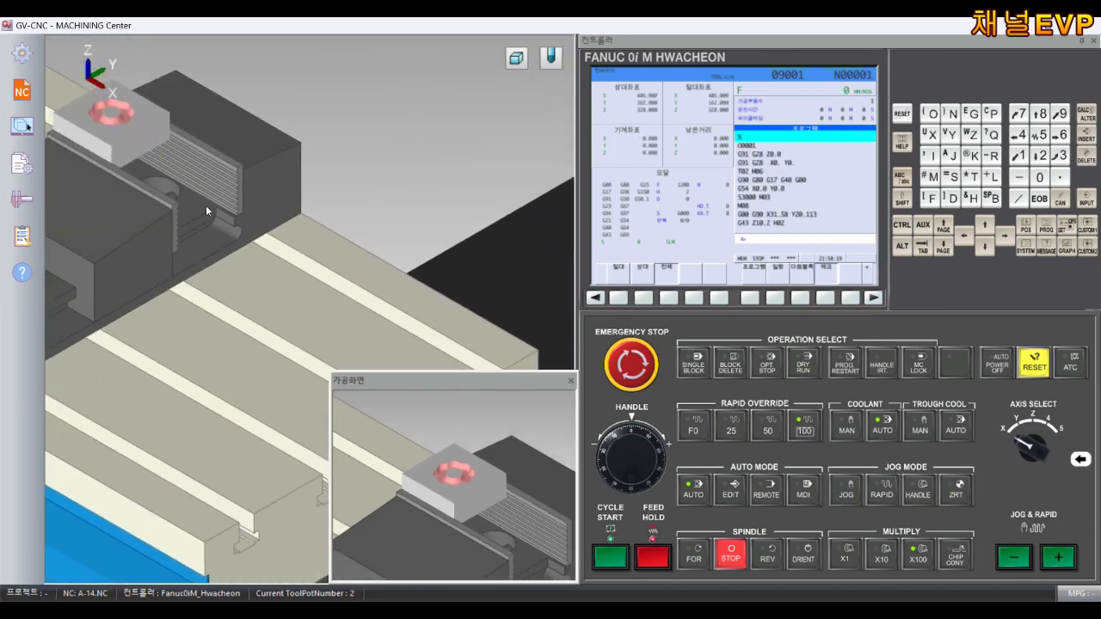
Hide the machine to show only the machined wavy ring part, and orbit close around it.
scroll(261, 206, "up", 2)
scroll(310, 312, "up", 2)
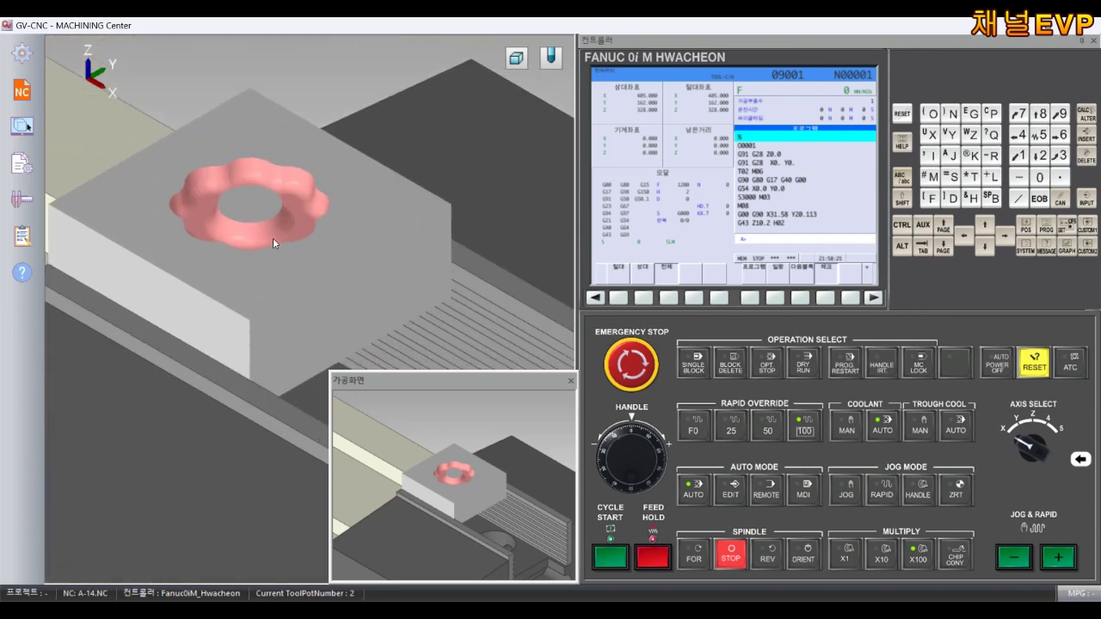
scroll(273, 239, "up", 3)
scroll(278, 261, "up", 2)
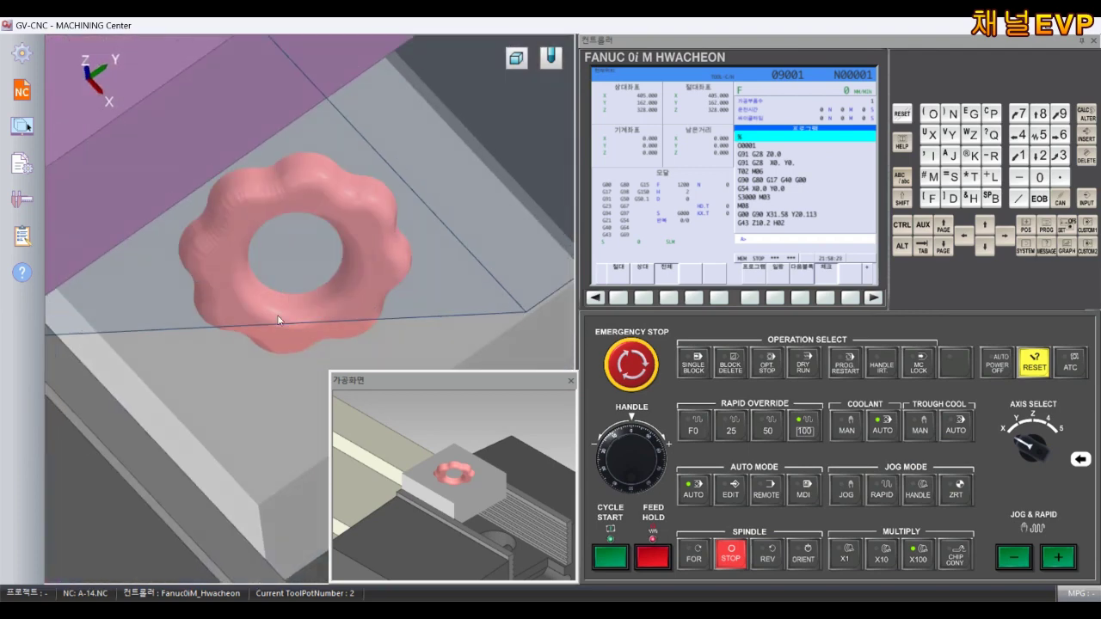
right_click_drag(304, 281, 282, 291)
left_click(323, 334)
scroll(308, 248, "up", 3)
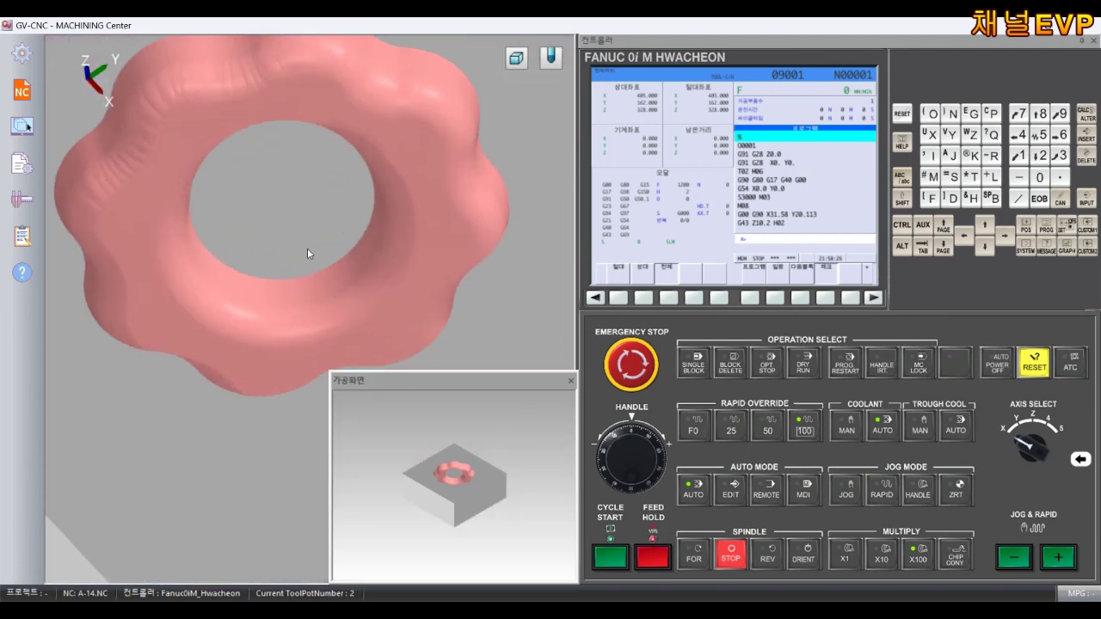
mouse_move(322, 274)
right_mouse_down()
mouse_move(283, 307)
mouse_move(233, 307)
mouse_move(219, 295)
mouse_move(245, 319)
mouse_move(352, 330)
mouse_move(418, 318)
mouse_move(416, 302)
mouse_move(290, 231)
mouse_move(275, 207)
mouse_move(130, 206)
mouse_move(195, 224)
right_mouse_up()
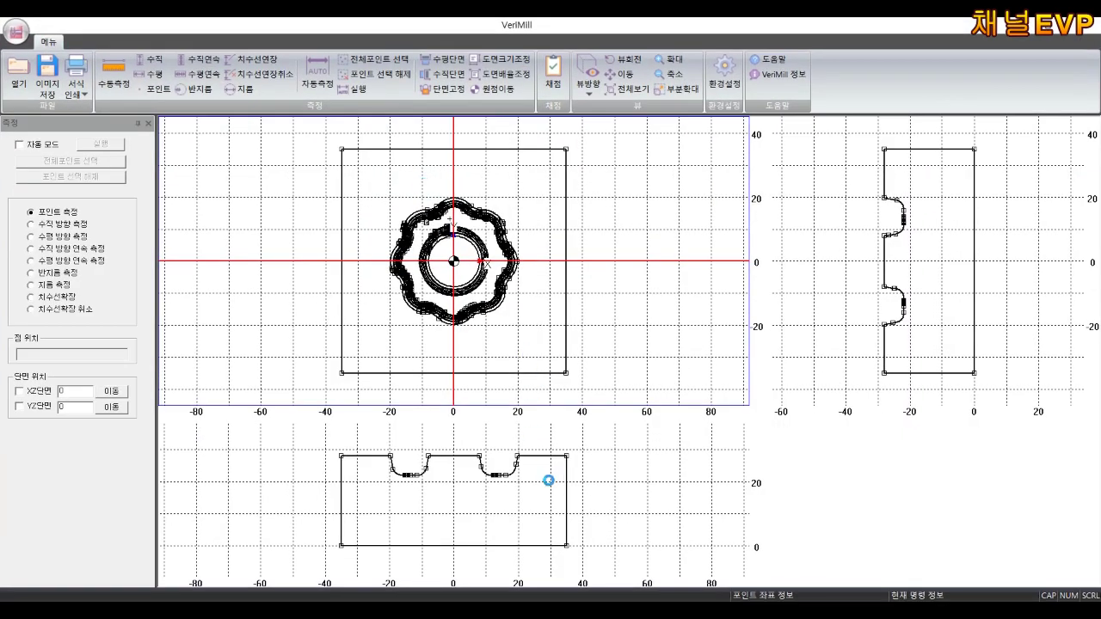
Switch VeriMill's manual measurement to vertical (수직) distance mode.
left_click(158, 62)
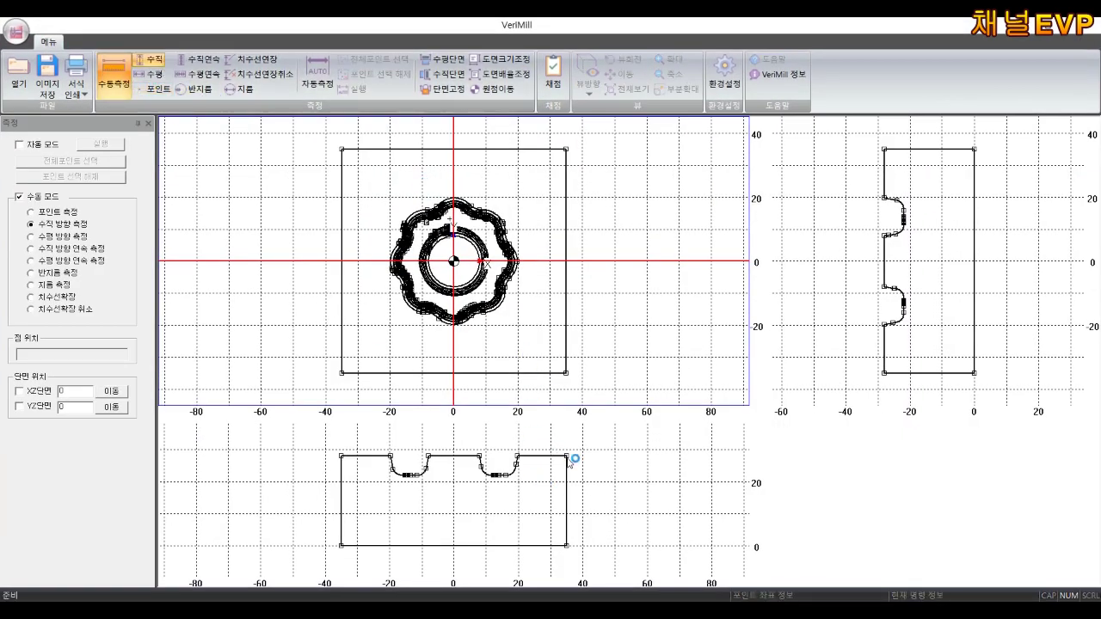